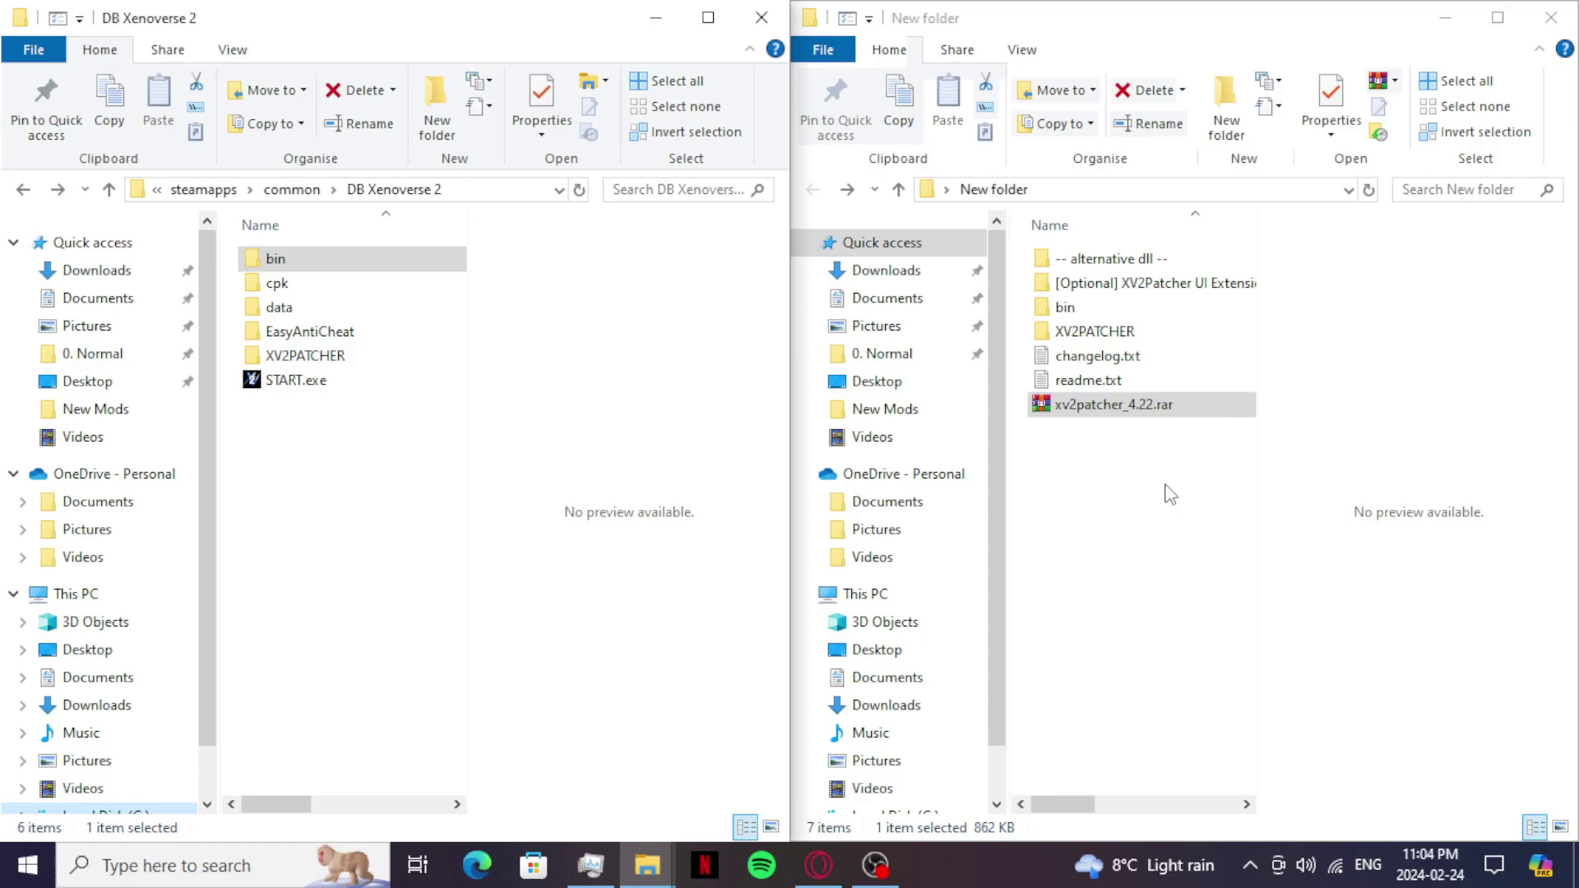
{"action": "left_click", "coordinate": [1136, 528]}
{"action": "left_click", "coordinate": [1061, 414]}
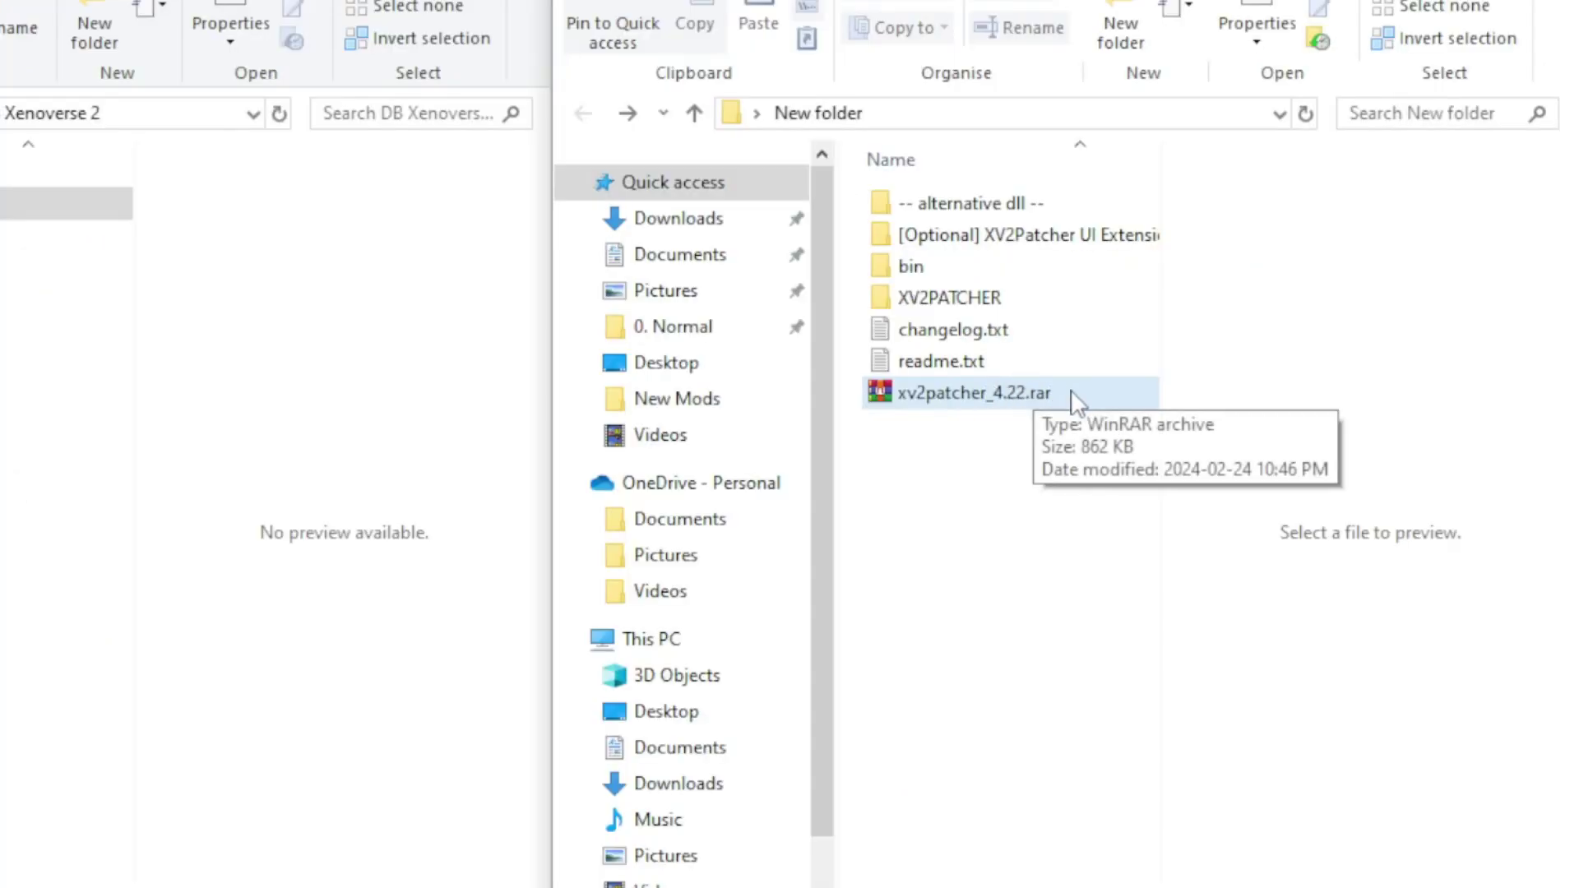
{"action": "left_click", "coordinate": [1215, 463]}
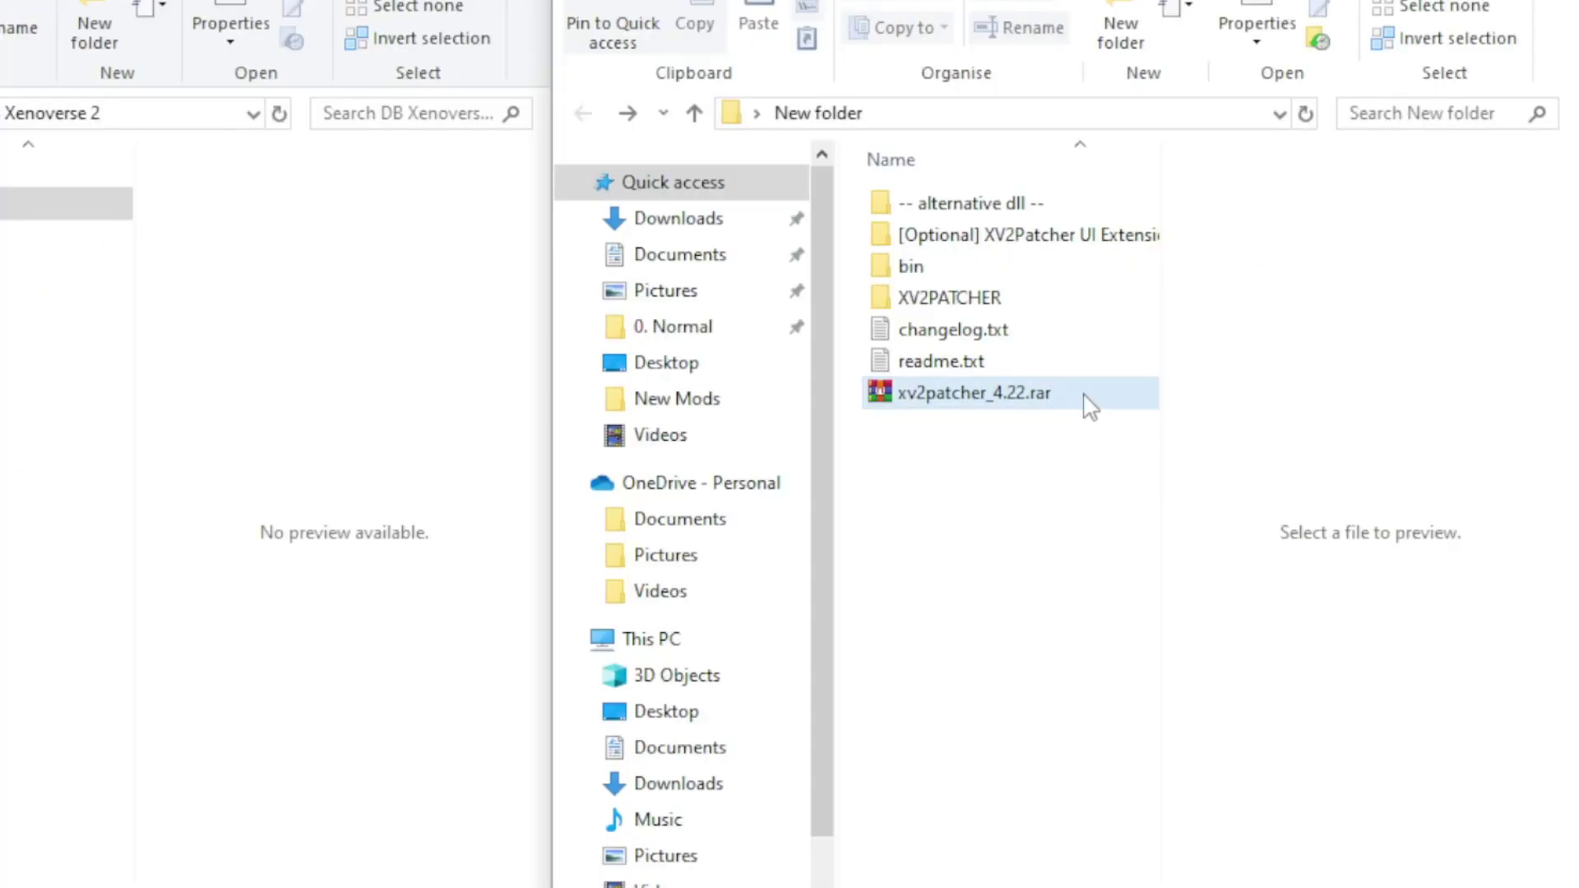
{"action": "right_click", "coordinate": [1052, 400]}
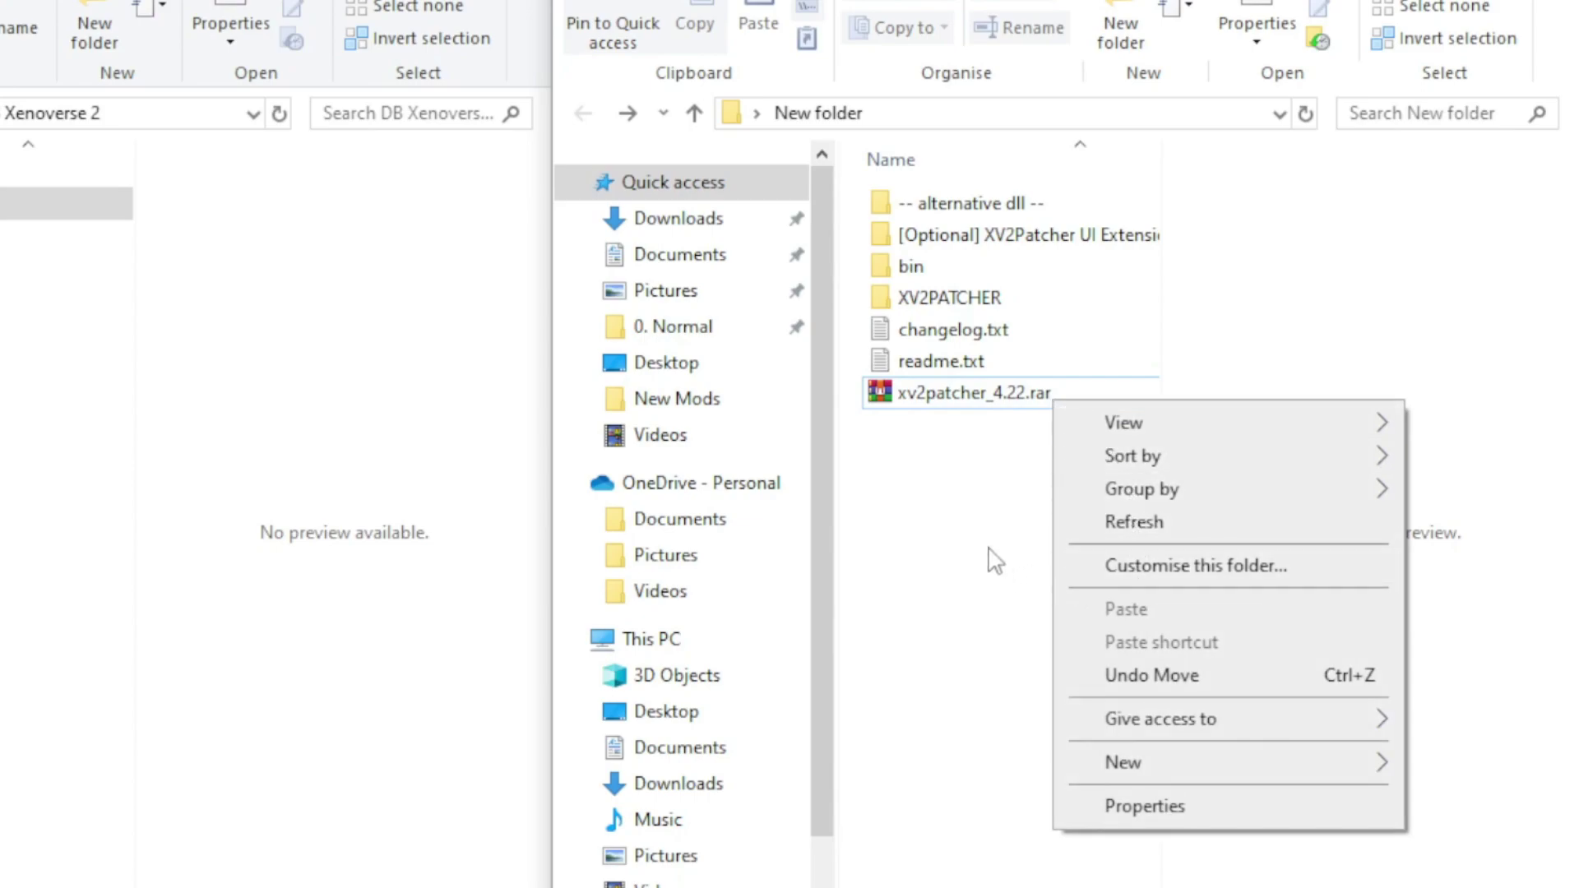
{"action": "left_click", "coordinate": [938, 467]}
{"action": "left_click", "coordinate": [920, 412]}
{"action": "right_click", "coordinate": [915, 404]}
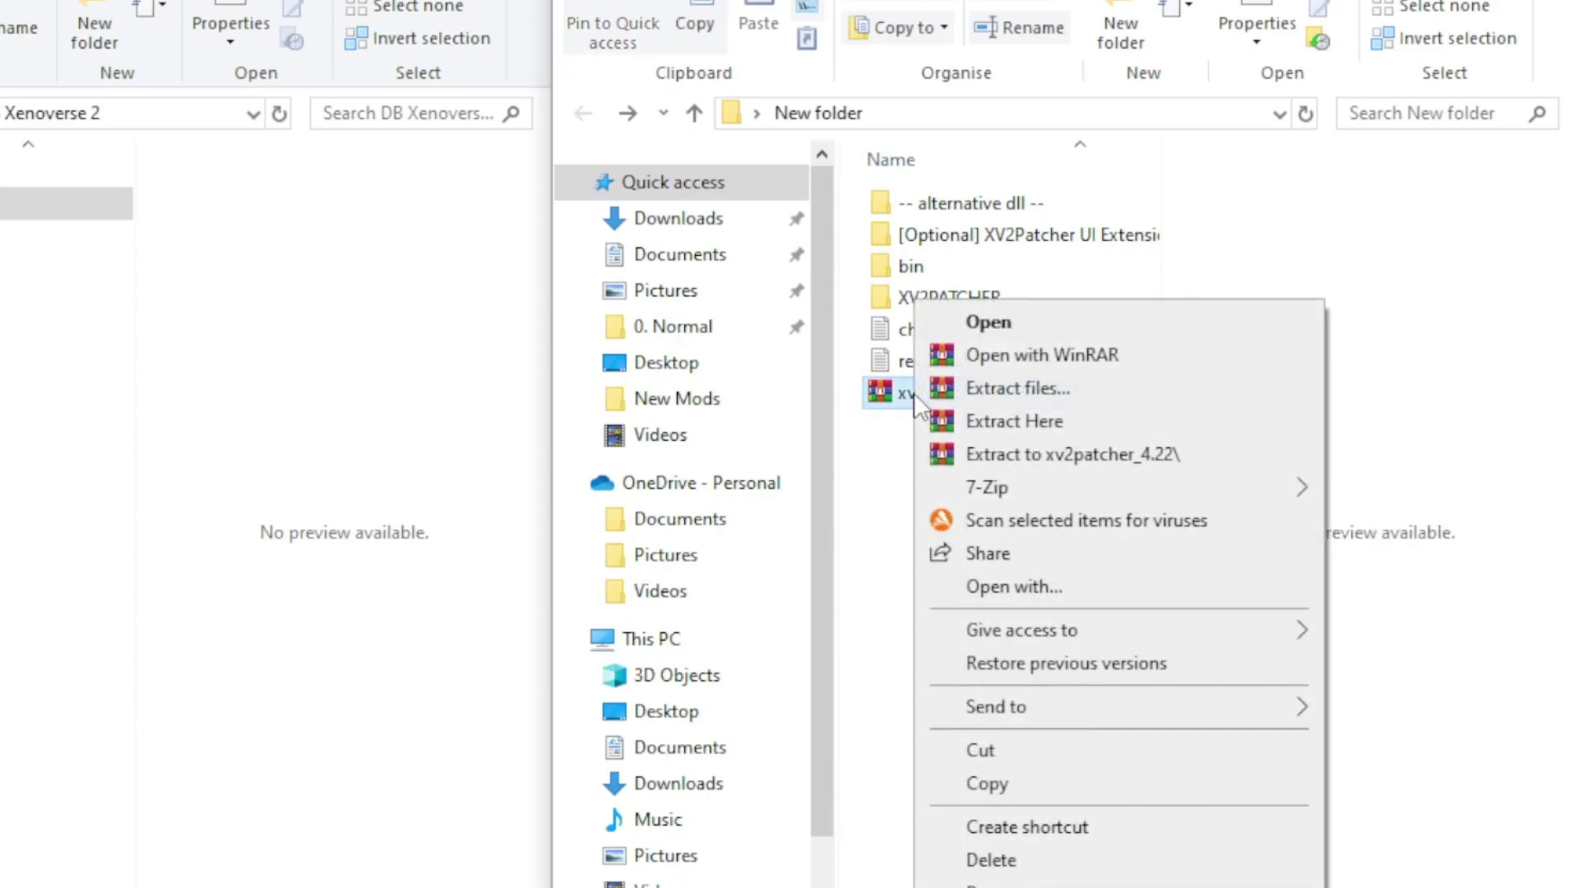
{"action": "left_click", "coordinate": [863, 467]}
{"action": "left_click_drag", "start_coordinate": [860, 199], "coordinate": [1025, 366]}
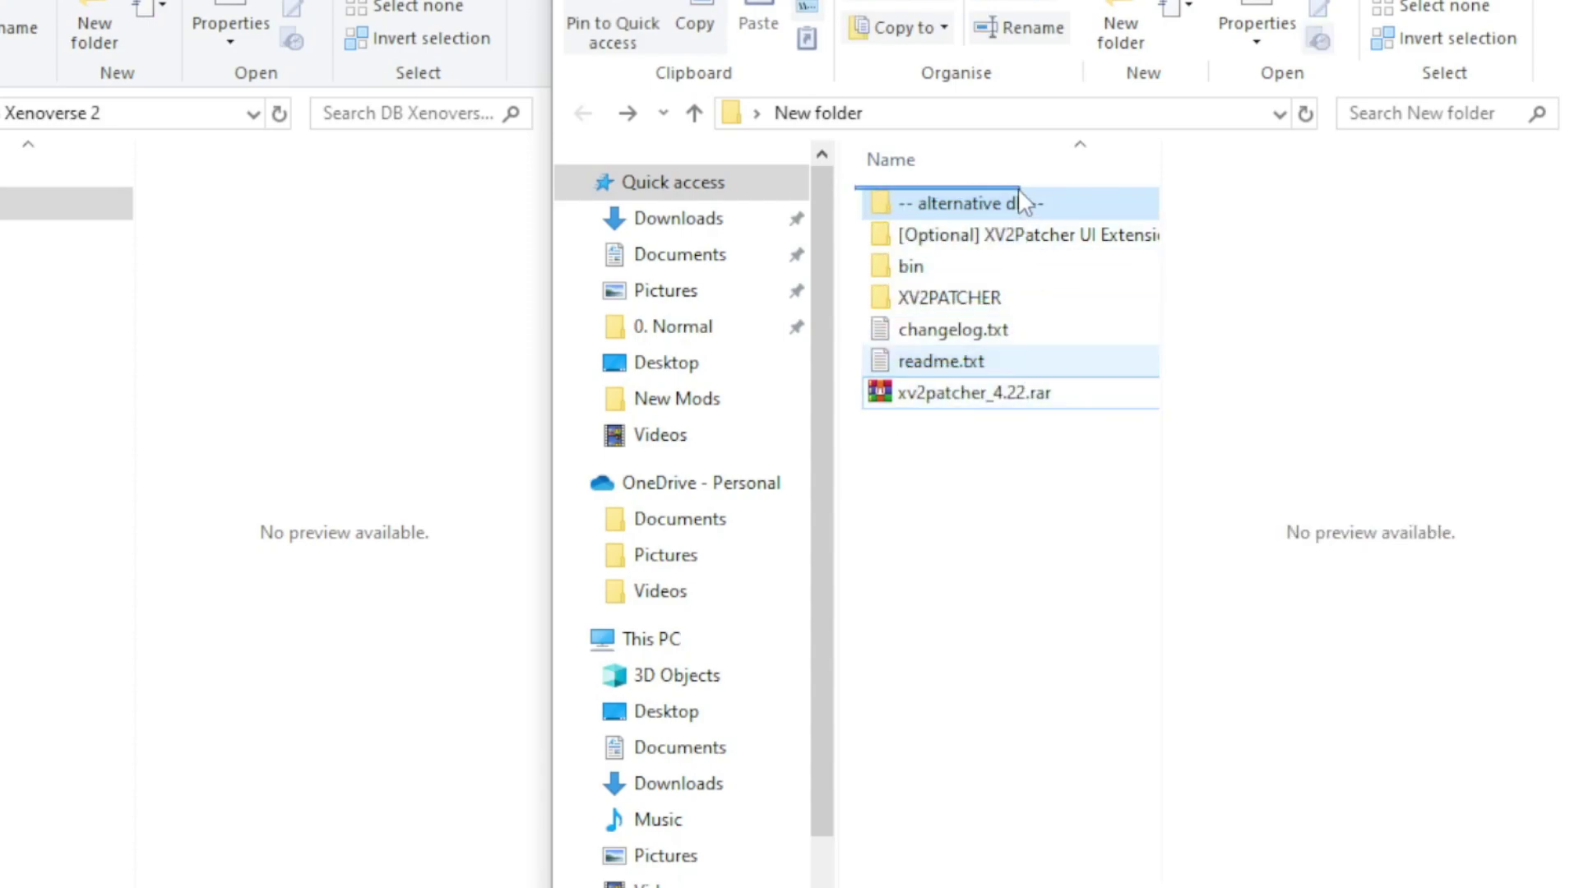
{"action": "left_click_drag", "start_coordinate": [1024, 366], "coordinate": [1005, 176]}
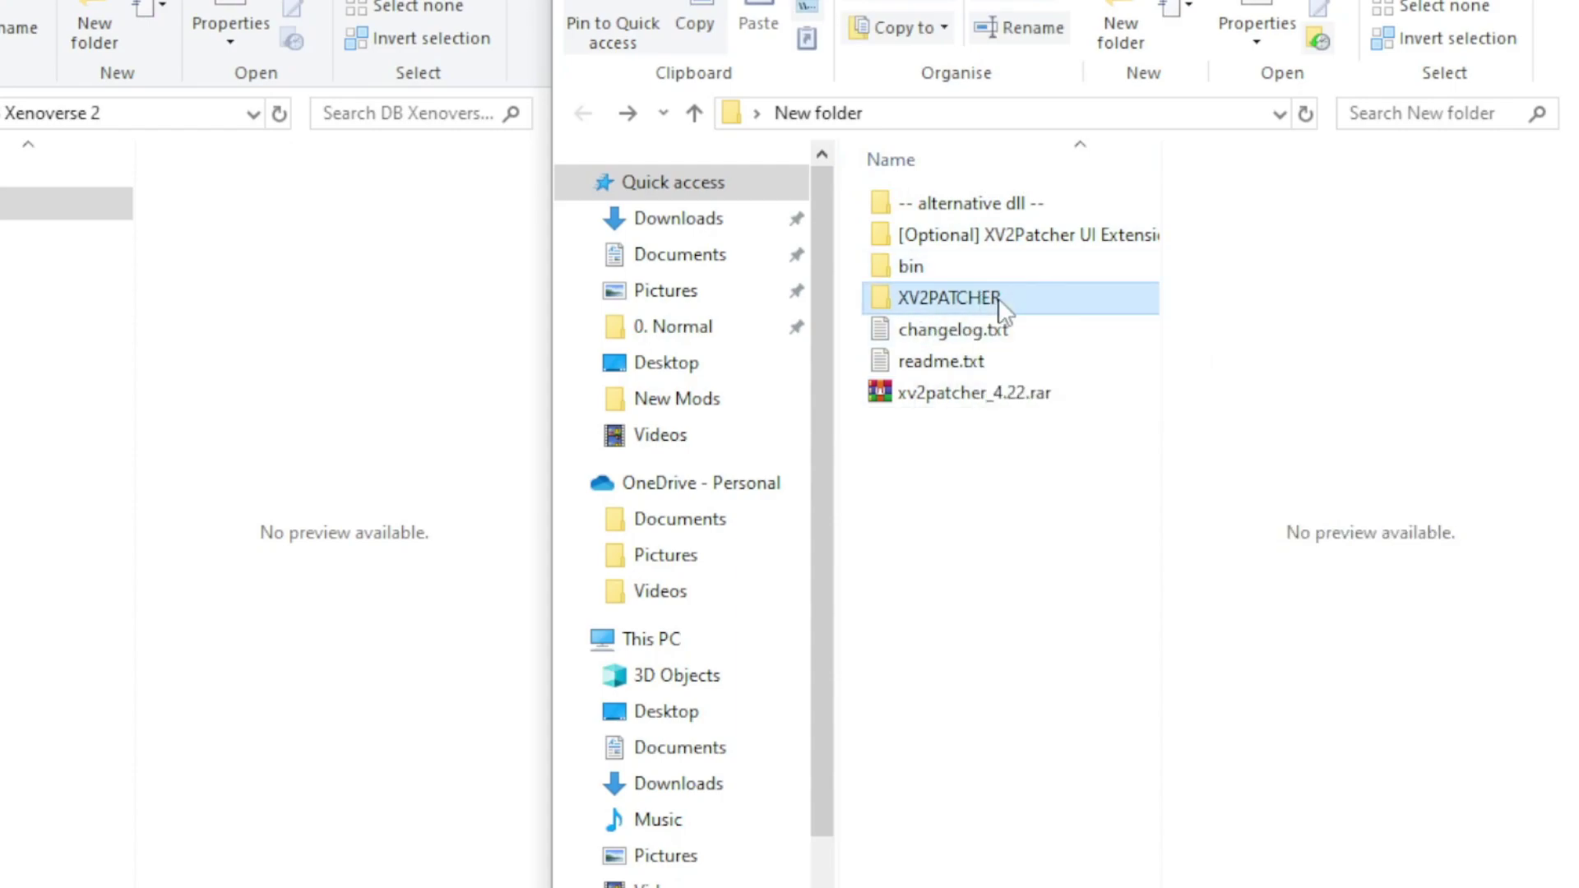
{"action": "mouse_move", "coordinate": [999, 303]}
{"action": "left_mouse_down"}
{"action": "mouse_move", "coordinate": [258, 336]}
{"action": "mouse_move", "coordinate": [105, 628]}
{"action": "mouse_move", "coordinate": [410, 501]}
{"action": "mouse_move", "coordinate": [204, 362]}
{"action": "mouse_move", "coordinate": [276, 515]}
{"action": "mouse_move", "coordinate": [376, 392]}
{"action": "mouse_move", "coordinate": [1023, 310]}
{"action": "left_mouse_up"}
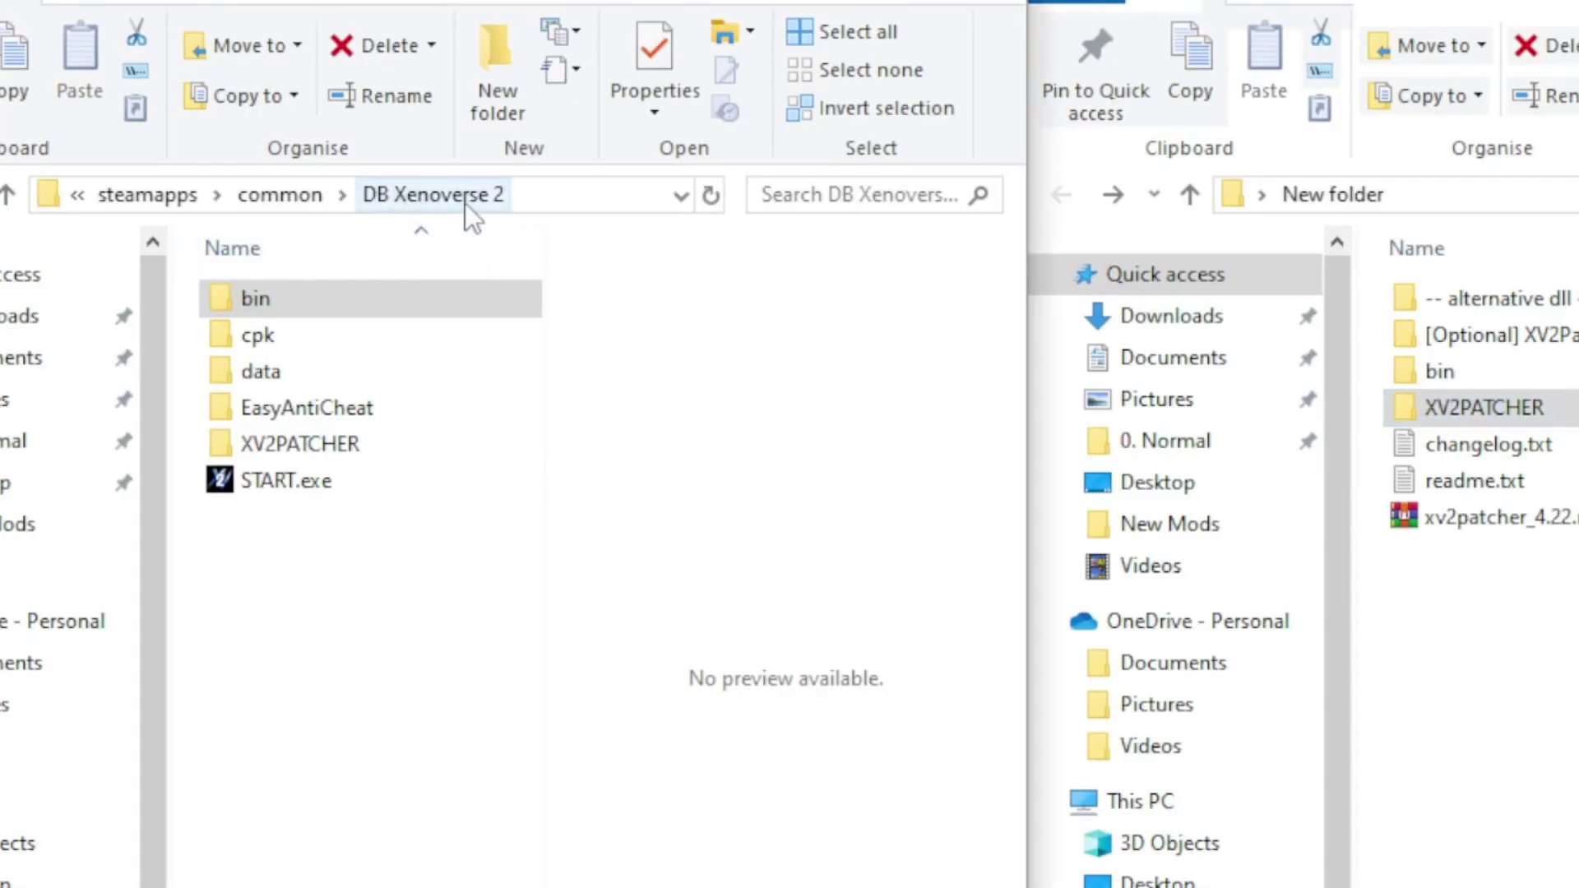
{"action": "left_click", "coordinate": [290, 195]}
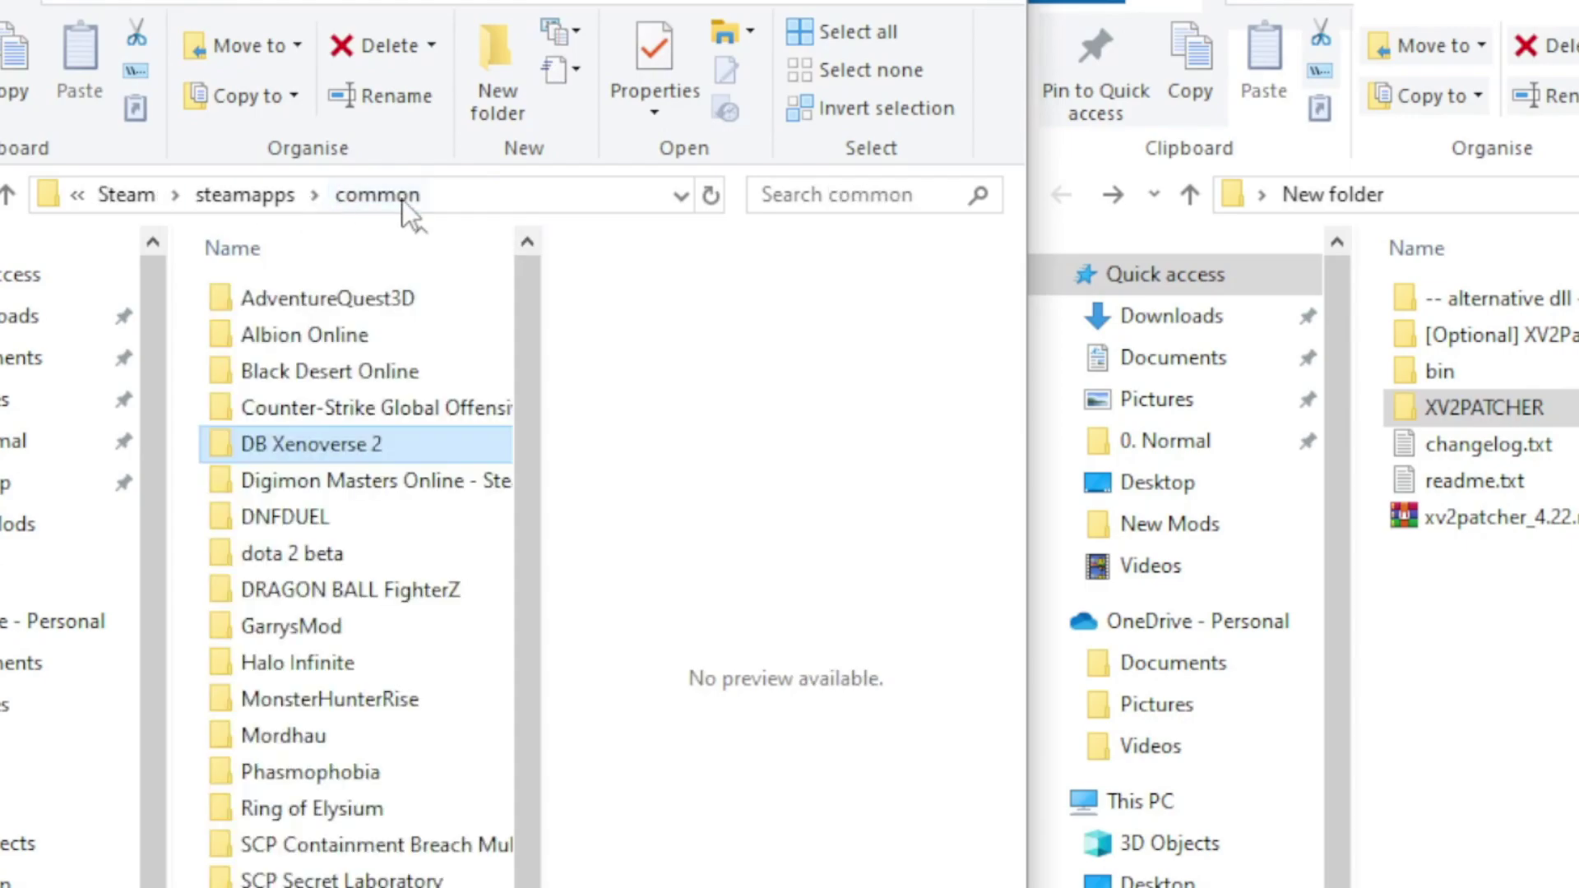
{"action": "left_click", "coordinate": [251, 200]}
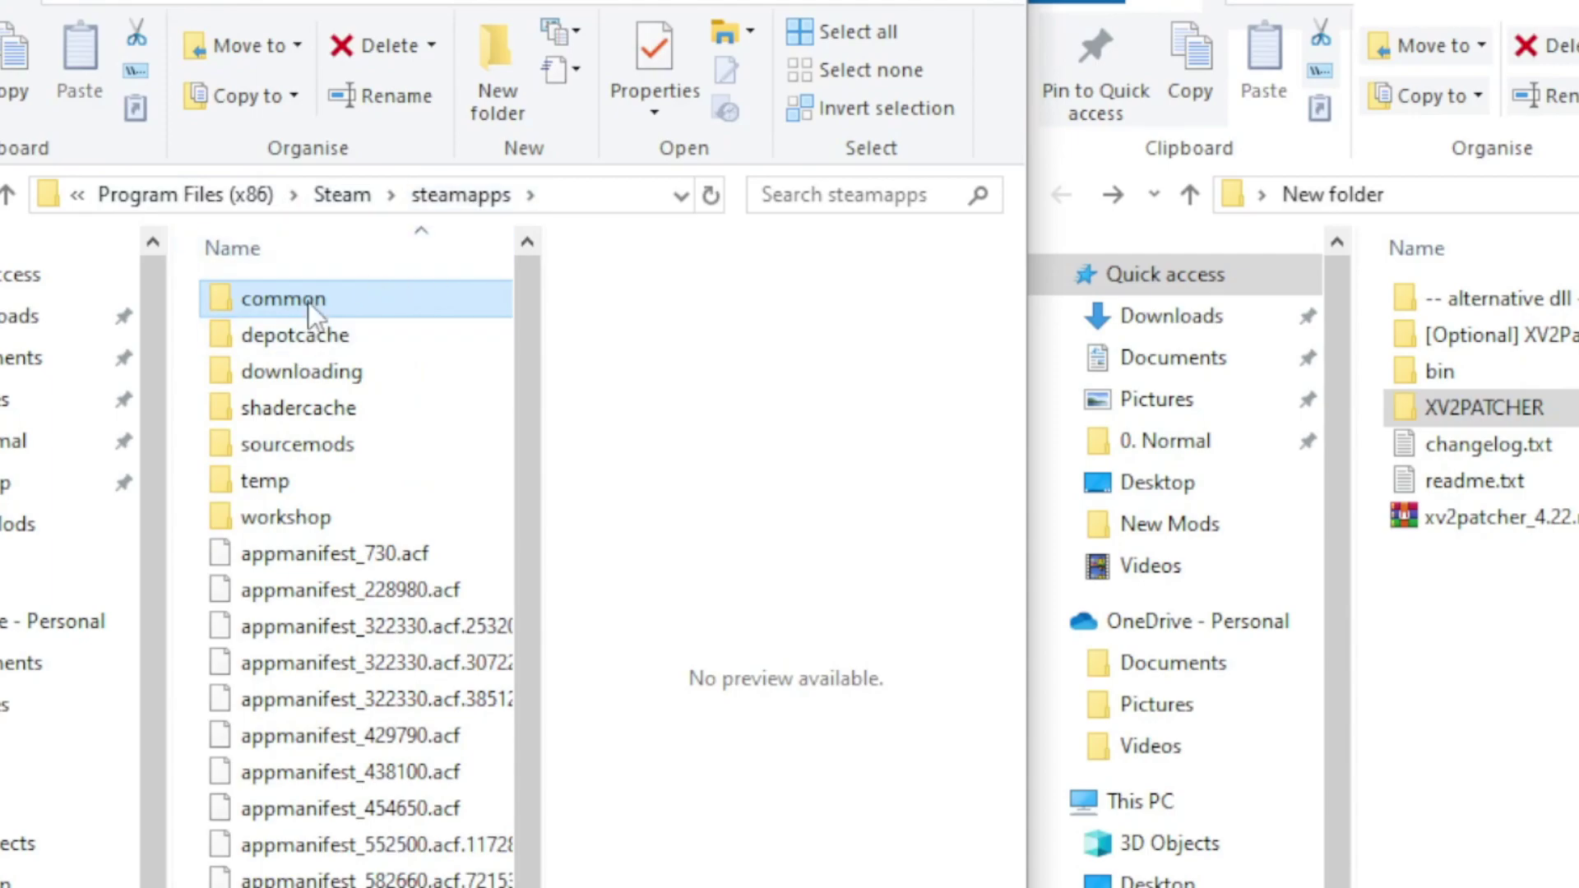
{"action": "left_click", "coordinate": [362, 197]}
{"action": "left_click", "coordinate": [394, 196]}
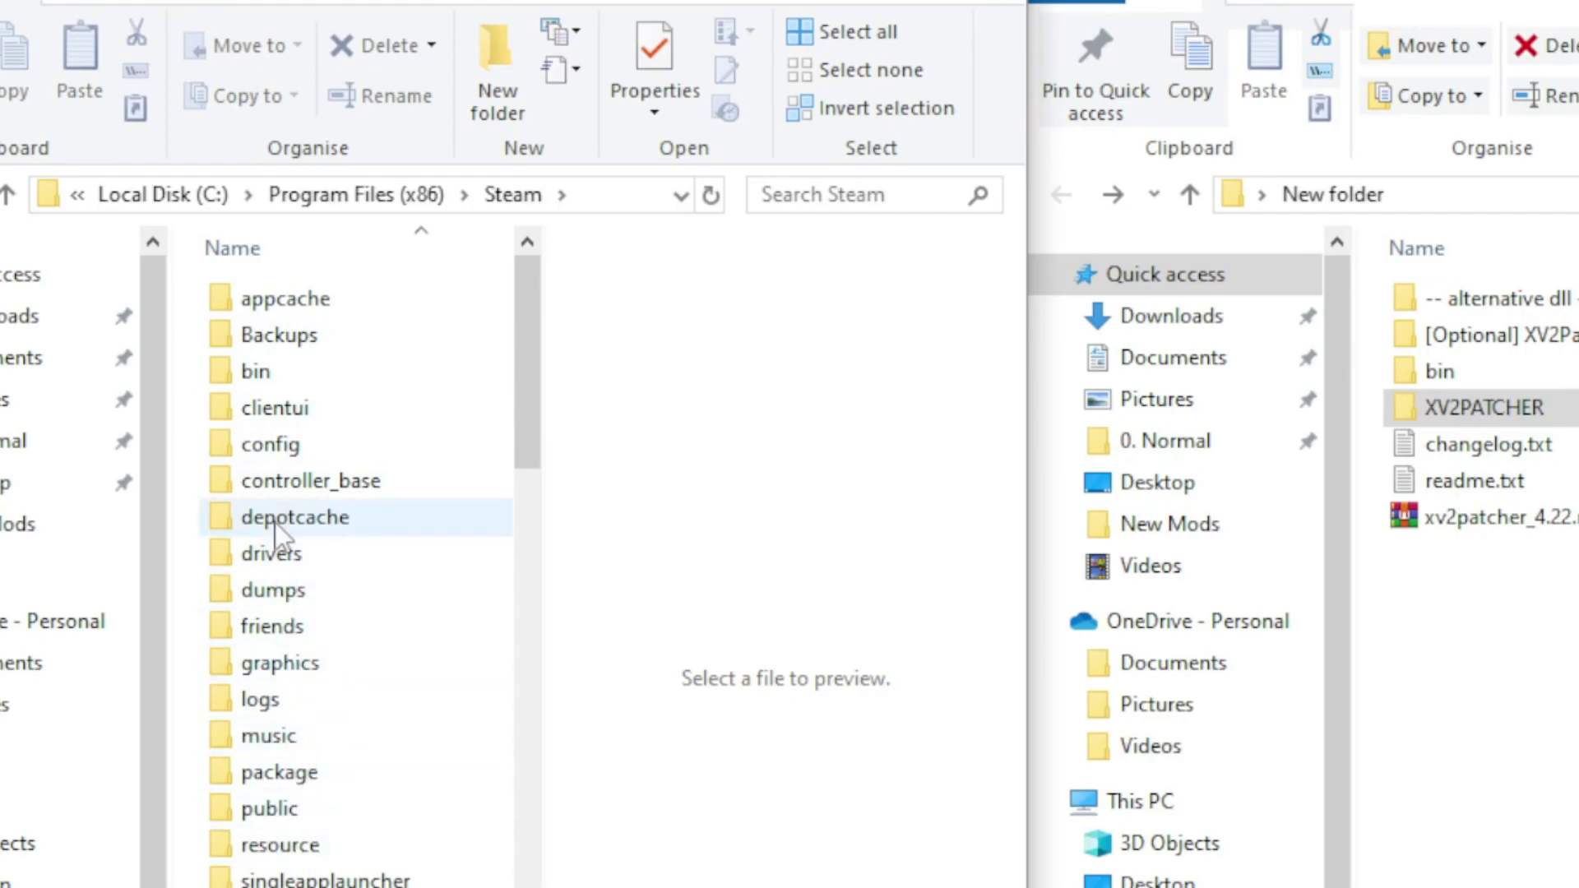
{"action": "scroll", "coordinate": [284, 494], "scroll_direction": "down", "scroll_amount": 1}
{"action": "scroll", "coordinate": [292, 465], "scroll_direction": "down", "scroll_amount": 4}
{"action": "scroll", "coordinate": [293, 473], "scroll_direction": "up", "scroll_amount": 1}
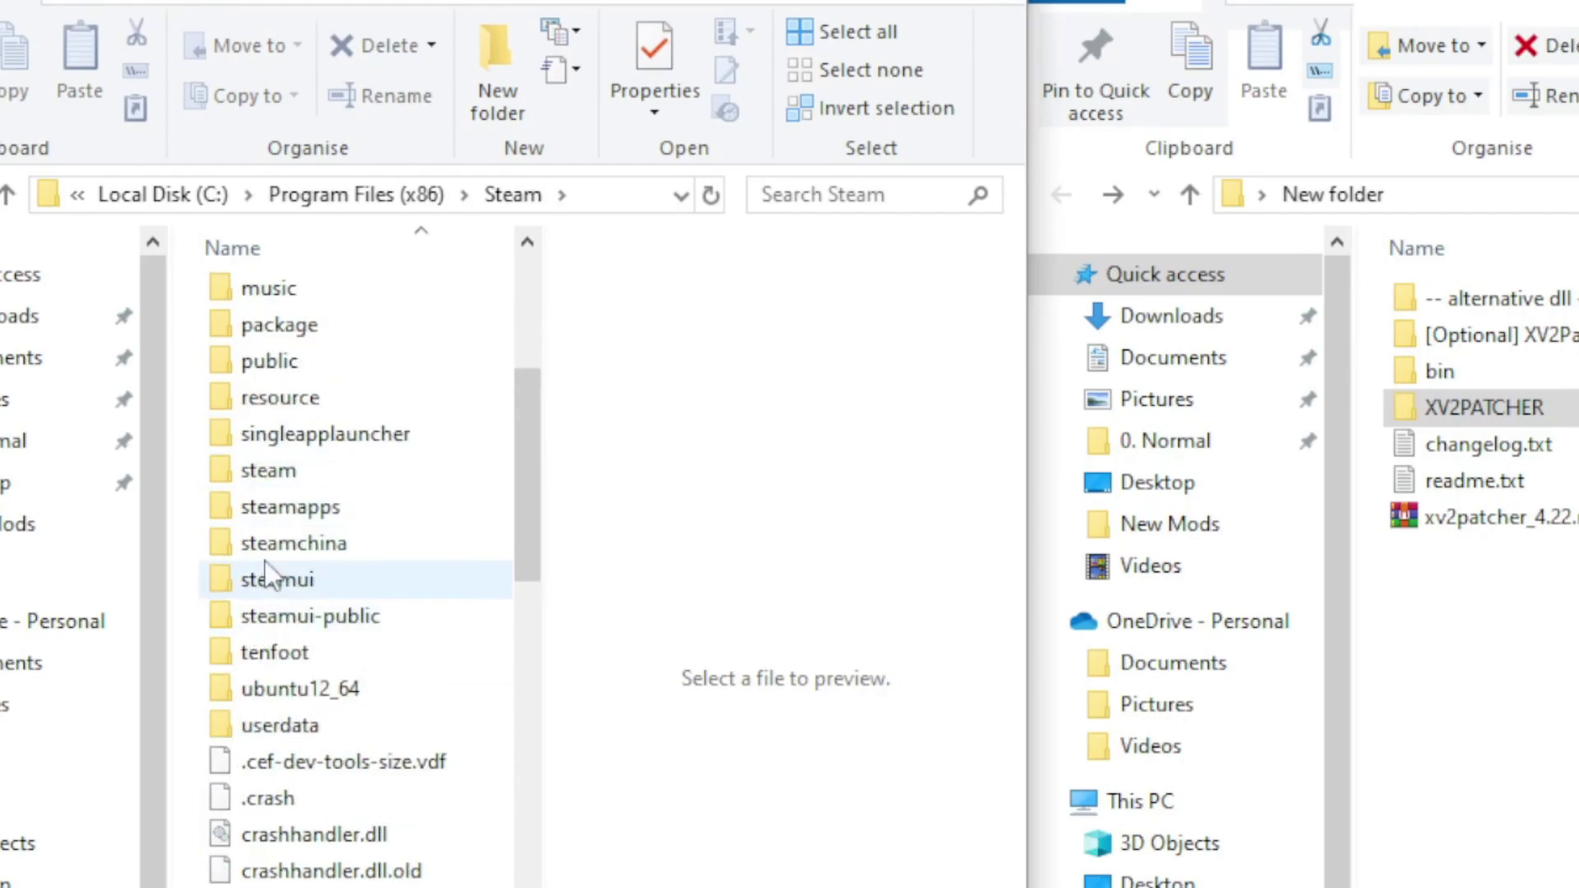
{"action": "double_click", "coordinate": [280, 515]}
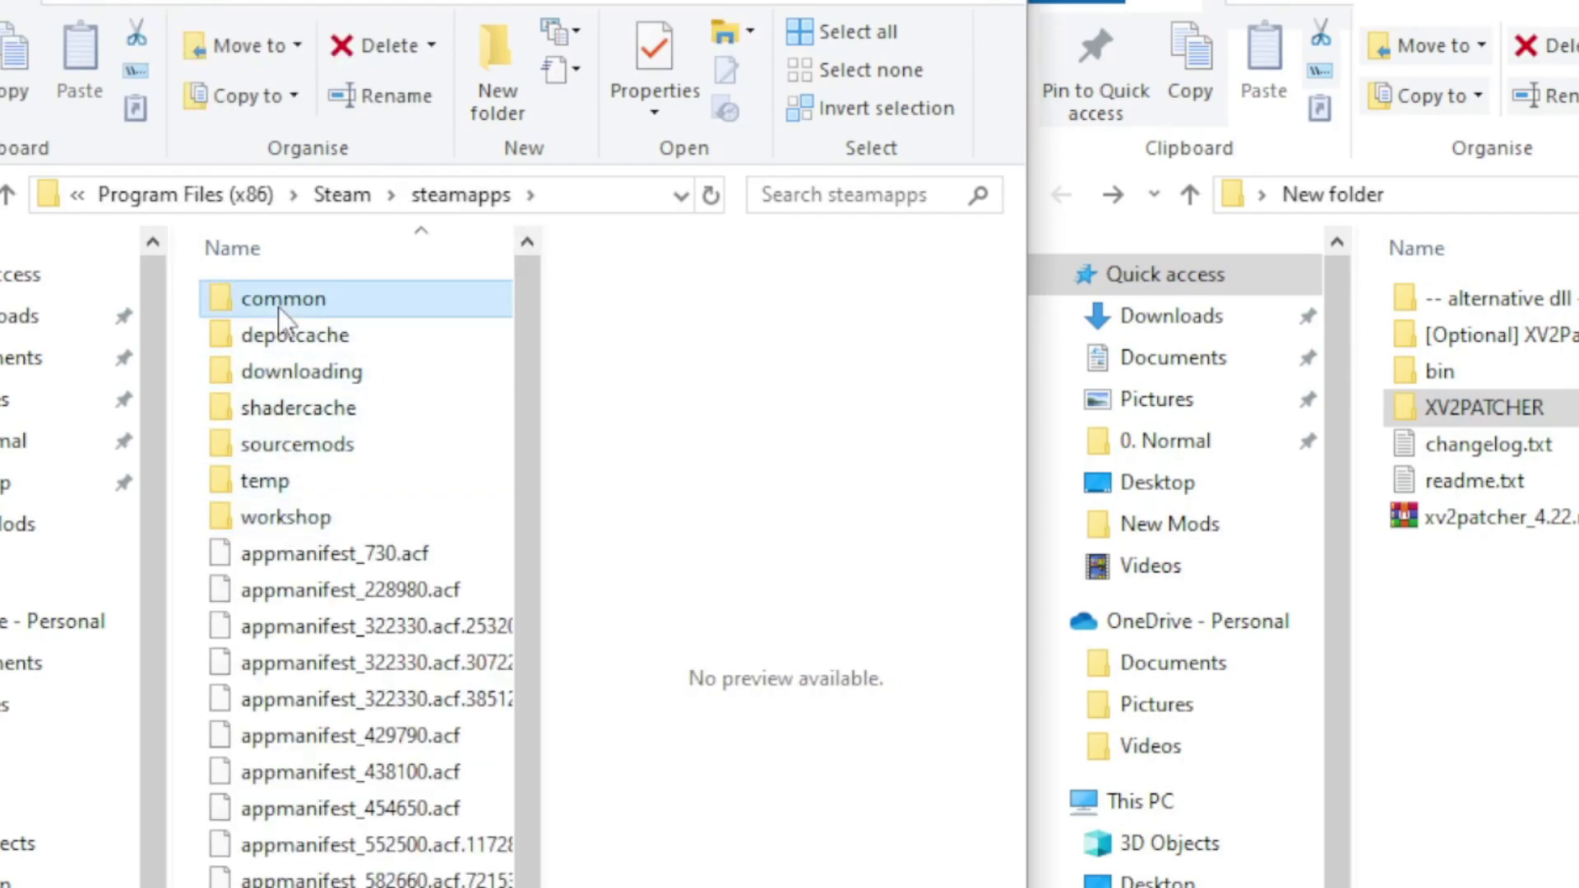
{"action": "double_click", "coordinate": [278, 308]}
{"action": "double_click", "coordinate": [401, 444]}
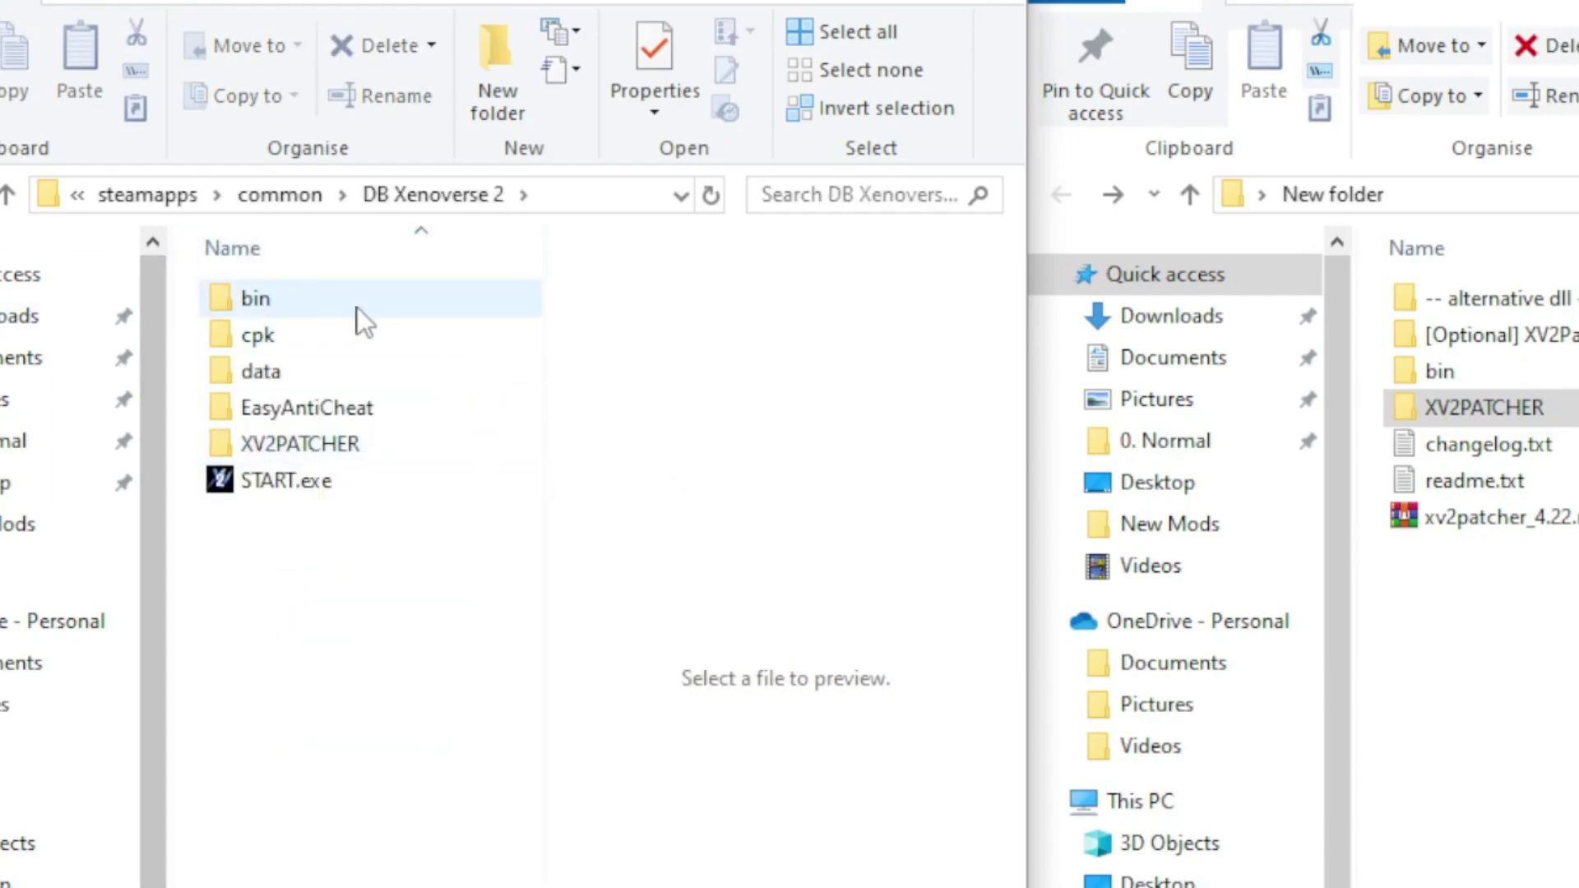
Move the XV2PATCHER folder into the DB Xenoverse 2 game folder, skipping files already there
{"action": "left_click_drag", "start_coordinate": [1498, 418], "coordinate": [535, 441]}
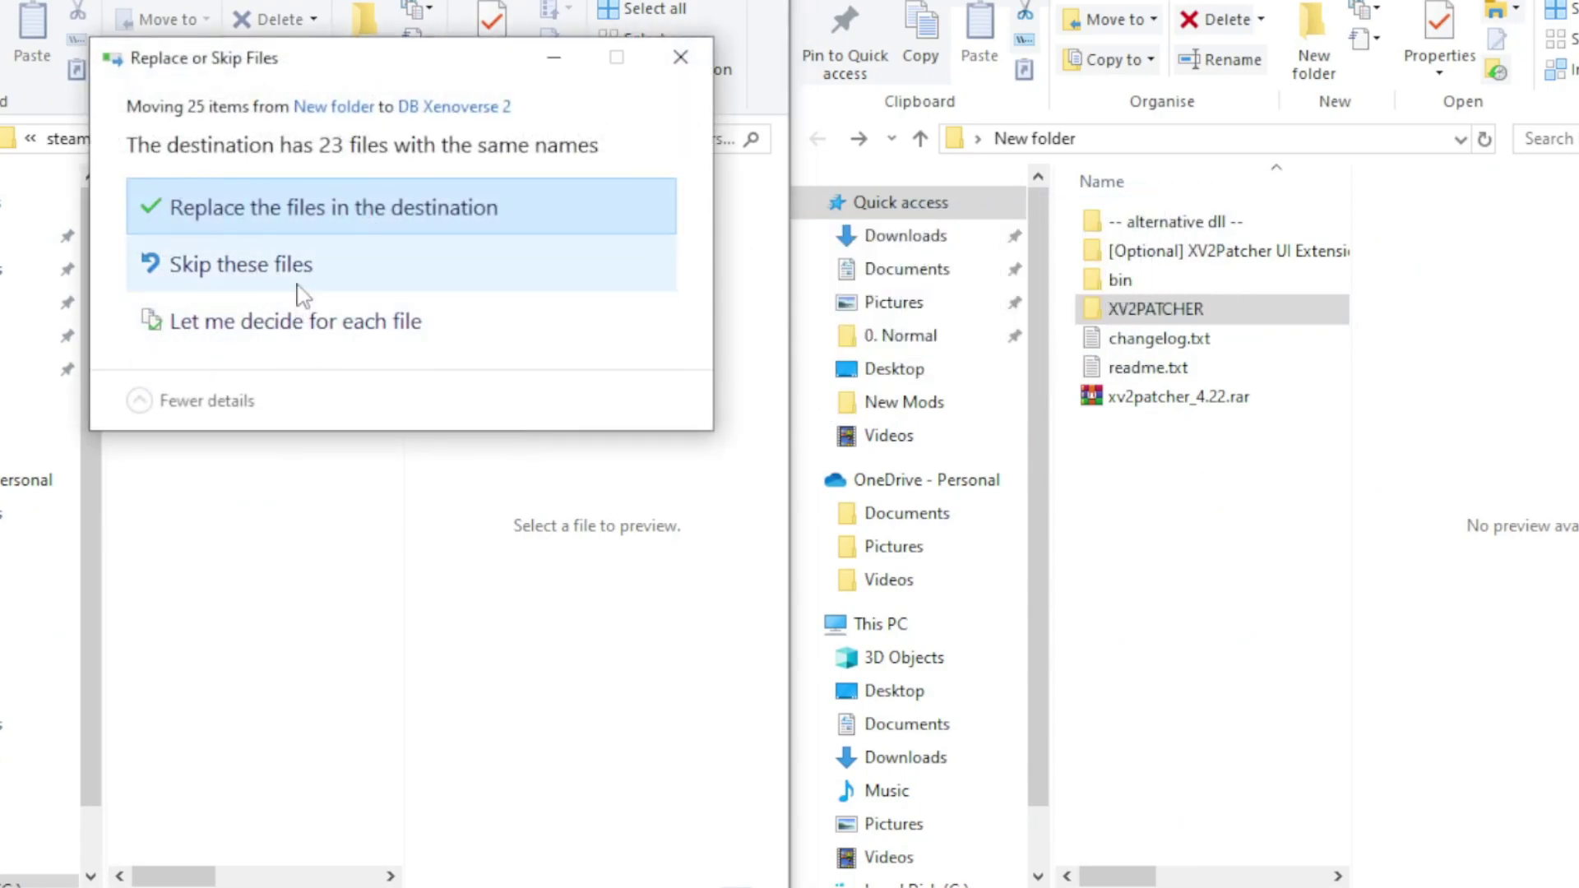
{"action": "left_click", "coordinate": [221, 277]}
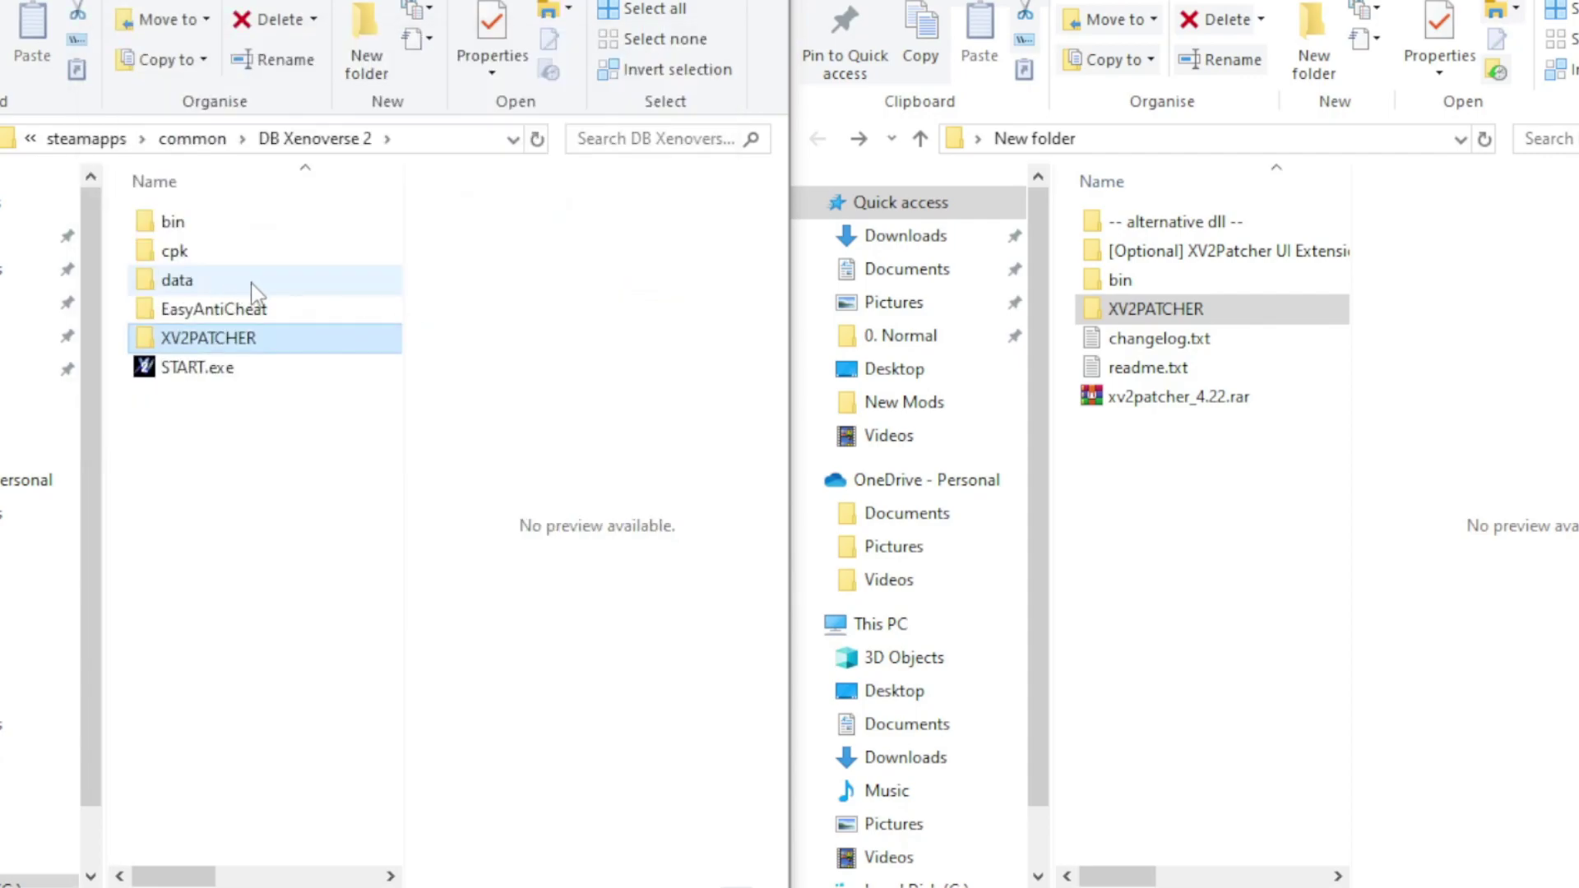
{"action": "left_click", "coordinate": [345, 340]}
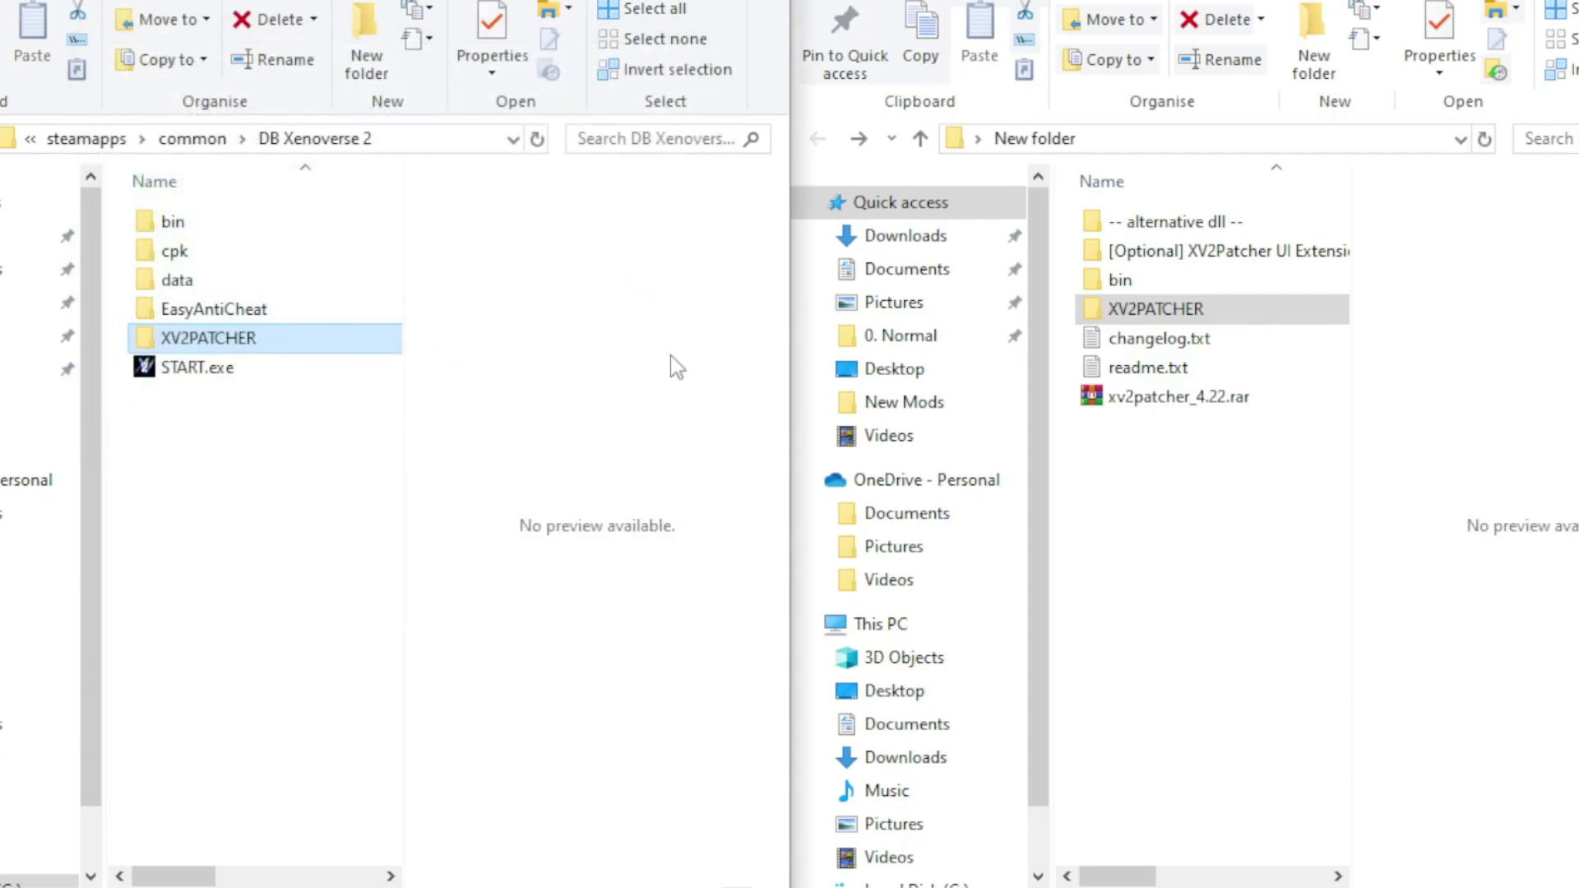
In the extracted patcher's bin folder, select xinput1_3.dll for transfer
{"action": "left_click", "coordinate": [1236, 568]}
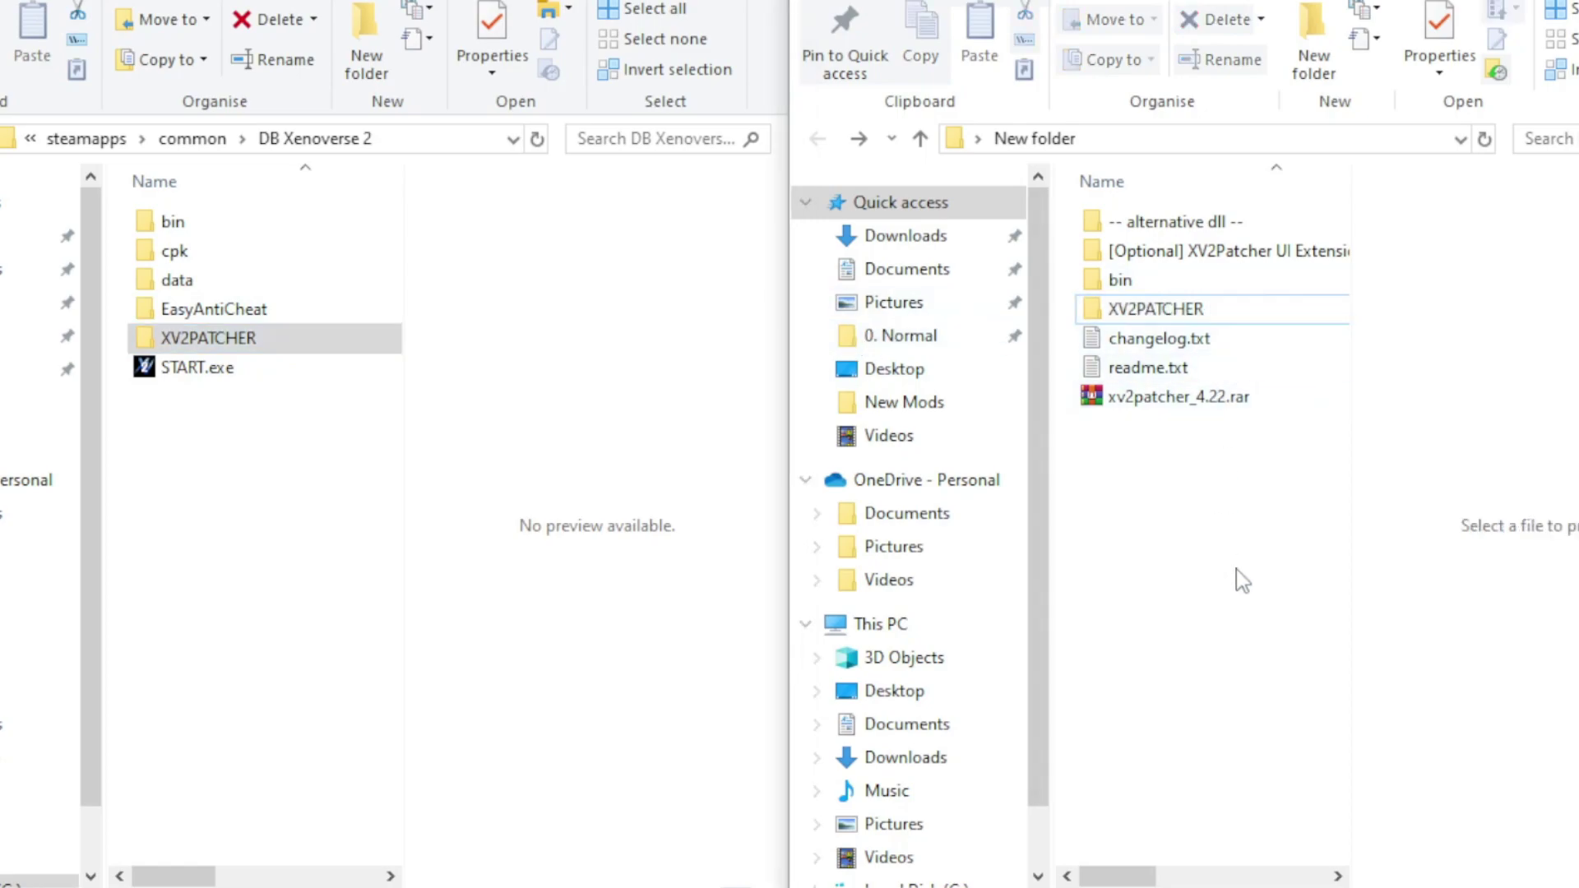
{"action": "double_click", "coordinate": [1146, 292]}
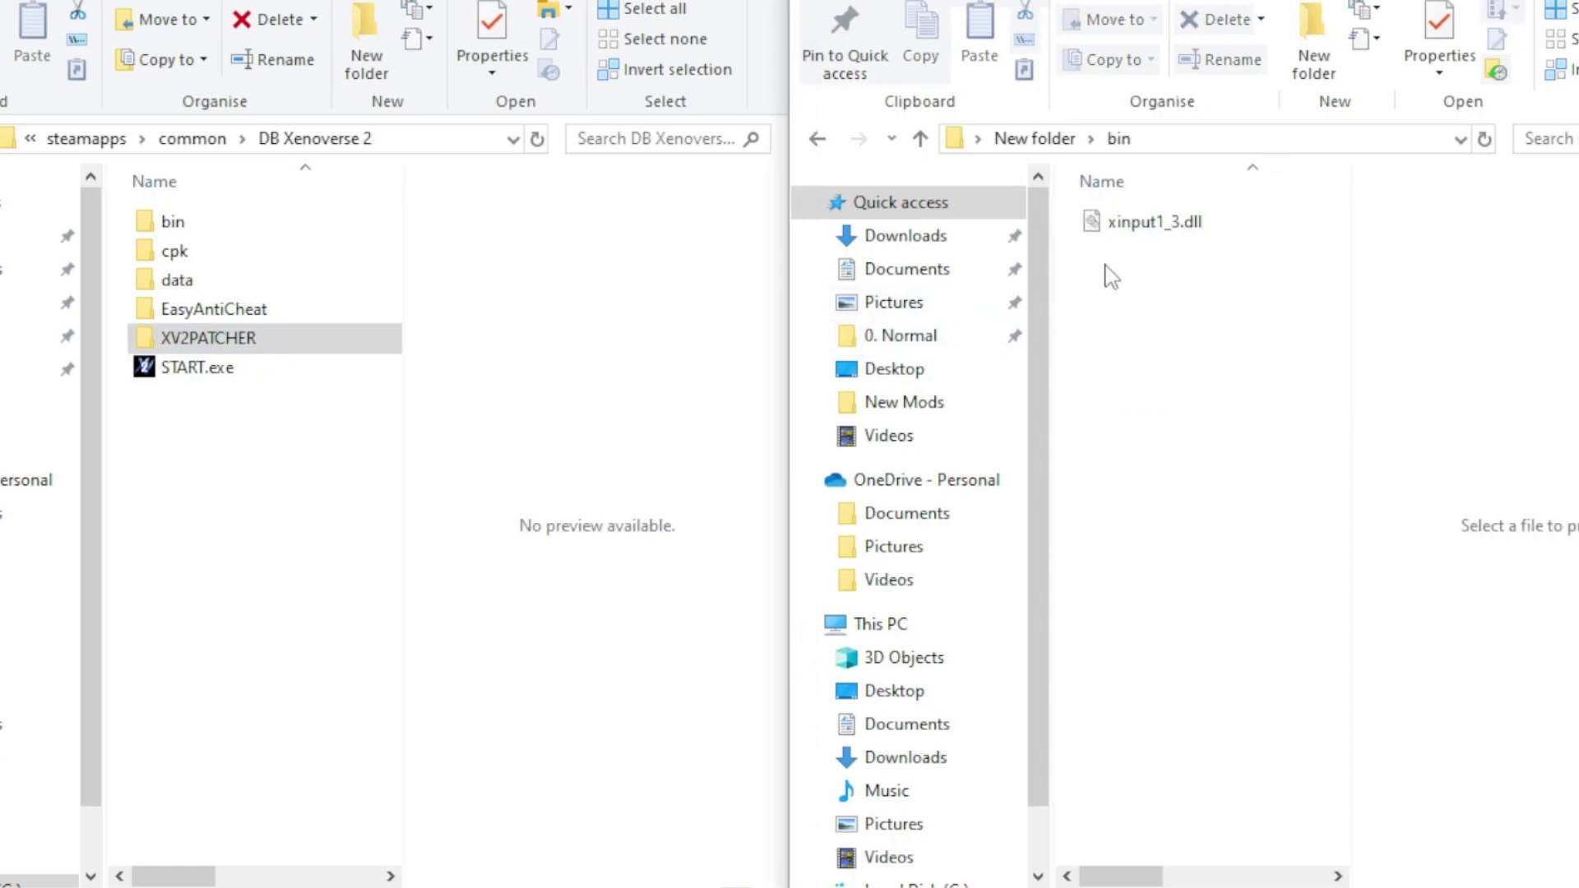
{"action": "mouse_move", "coordinate": [1092, 236]}
{"action": "left_mouse_down"}
{"action": "mouse_move", "coordinate": [1234, 210]}
{"action": "mouse_move", "coordinate": [208, 232]}
{"action": "left_mouse_up"}
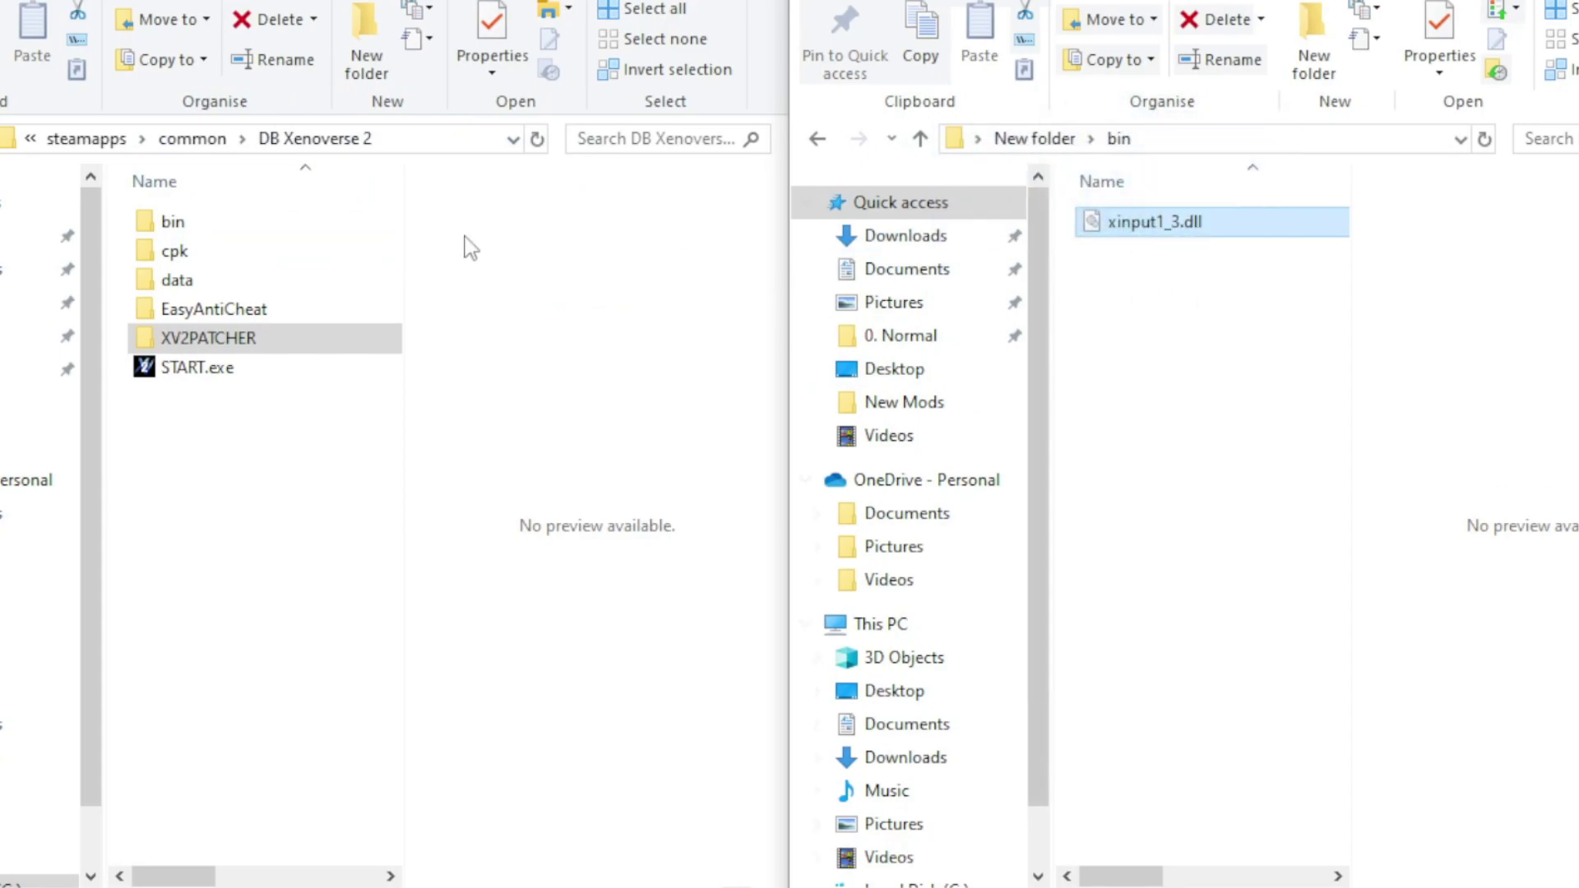
Open the game's bin folder containing DBXV2.exe as the destination for xinput1_3.dll
{"action": "left_click", "coordinate": [232, 234]}
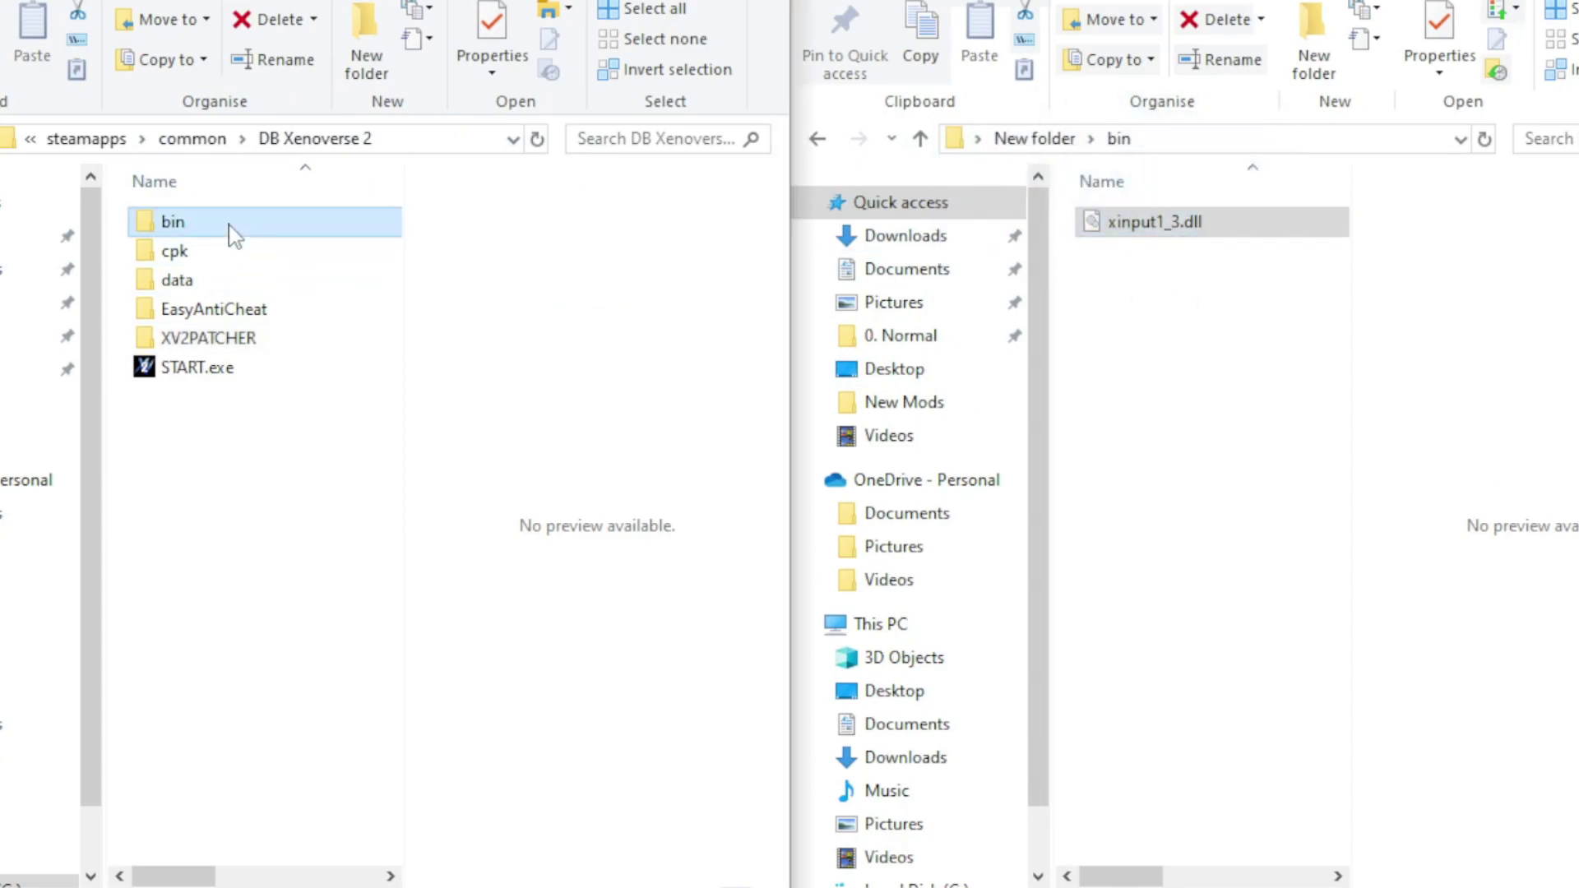
{"action": "left_click", "coordinate": [233, 234]}
{"action": "double_click", "coordinate": [281, 231]}
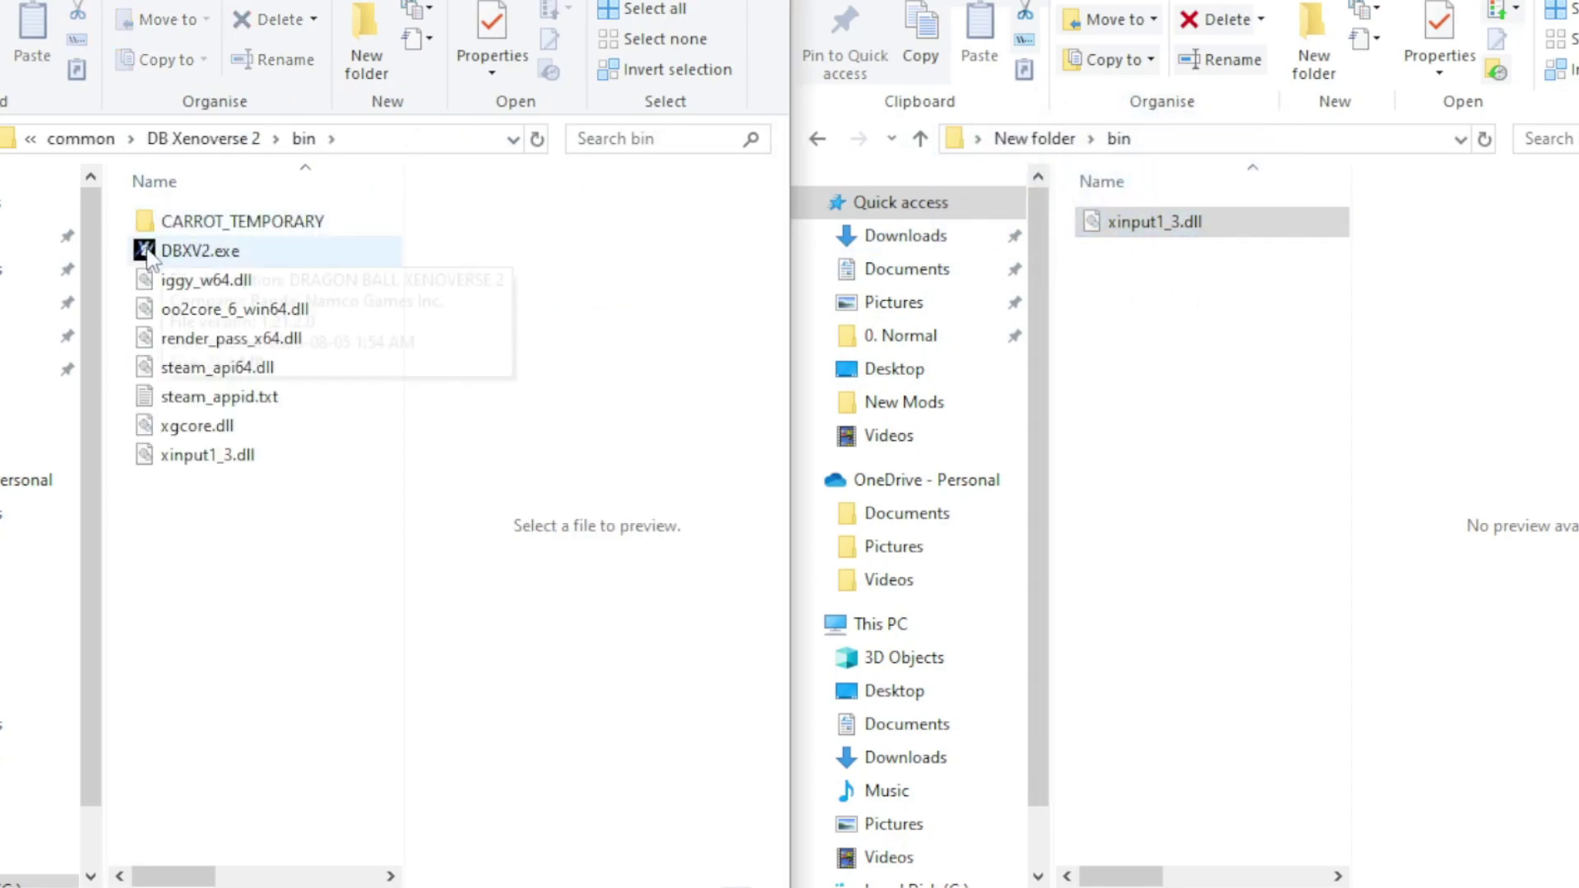
{"action": "mouse_move", "coordinate": [913, 494]}
{"action": "left_click", "coordinate": [816, 139]}
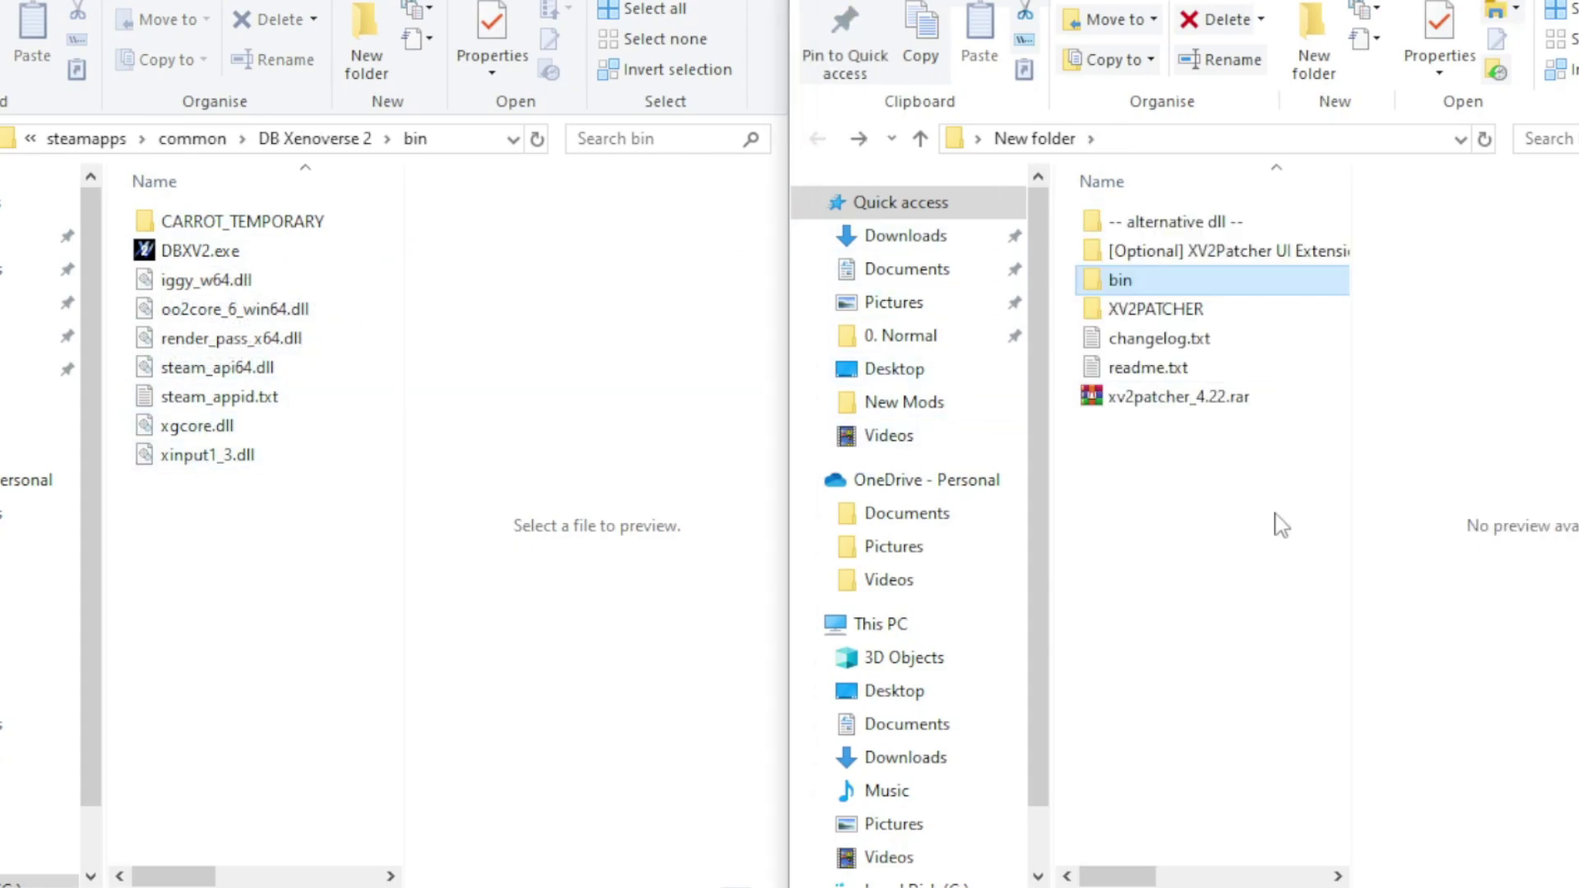